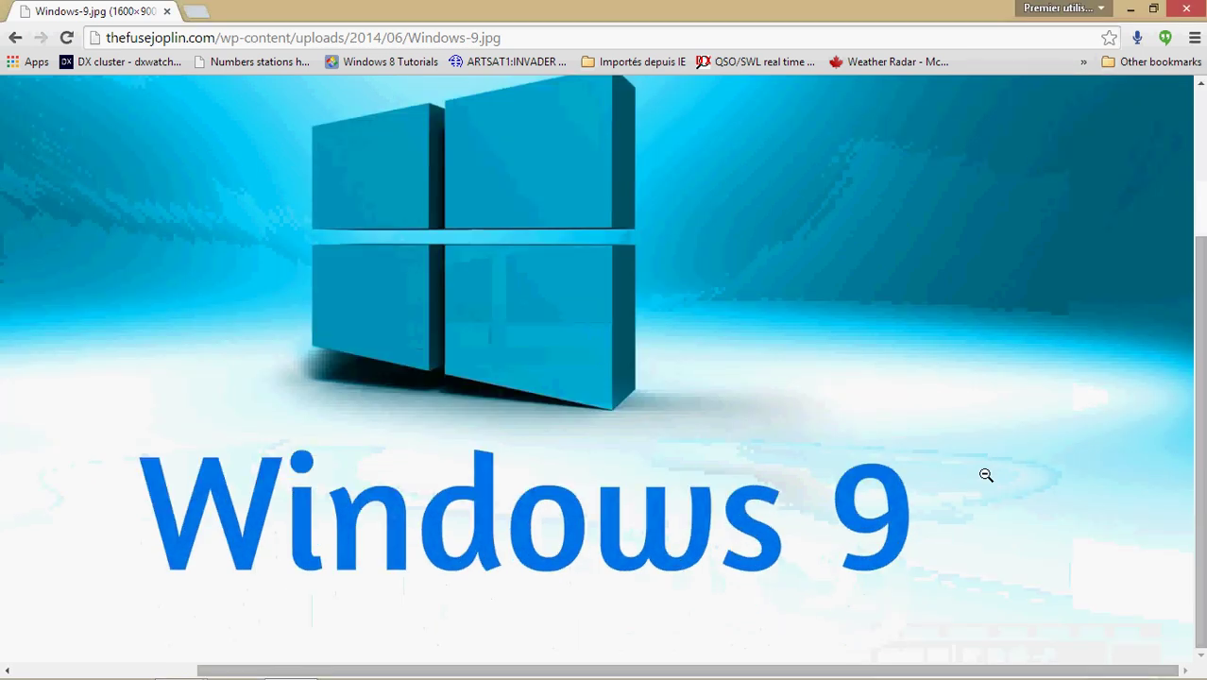
Step: Show the Windows 9 logo image full screen, hiding the browser bars (F11)
{"action": "key", "text": "F11"}
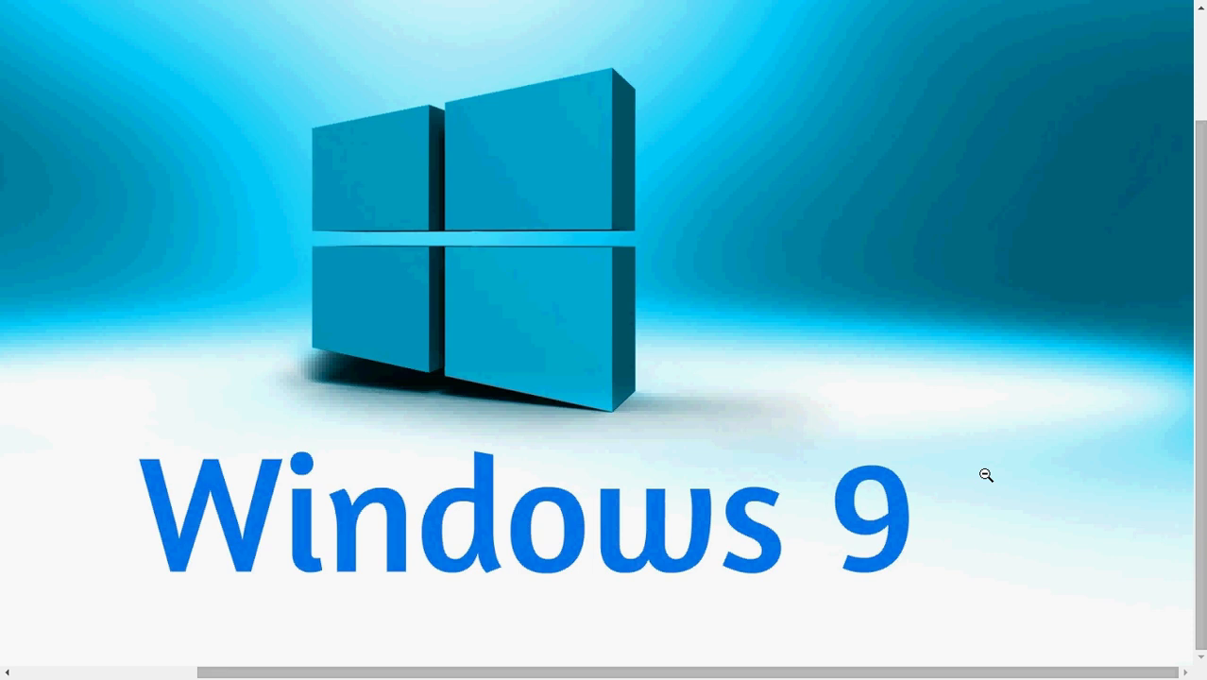
{"action": "key", "text": "XF86AudioMute"}
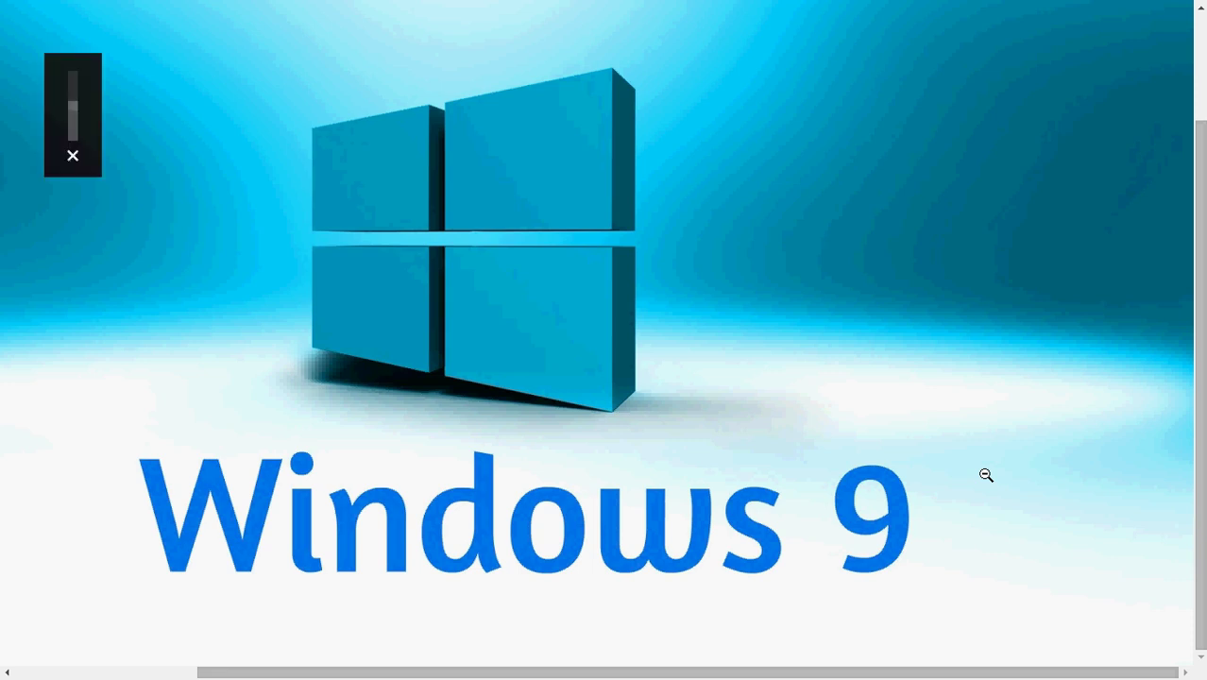